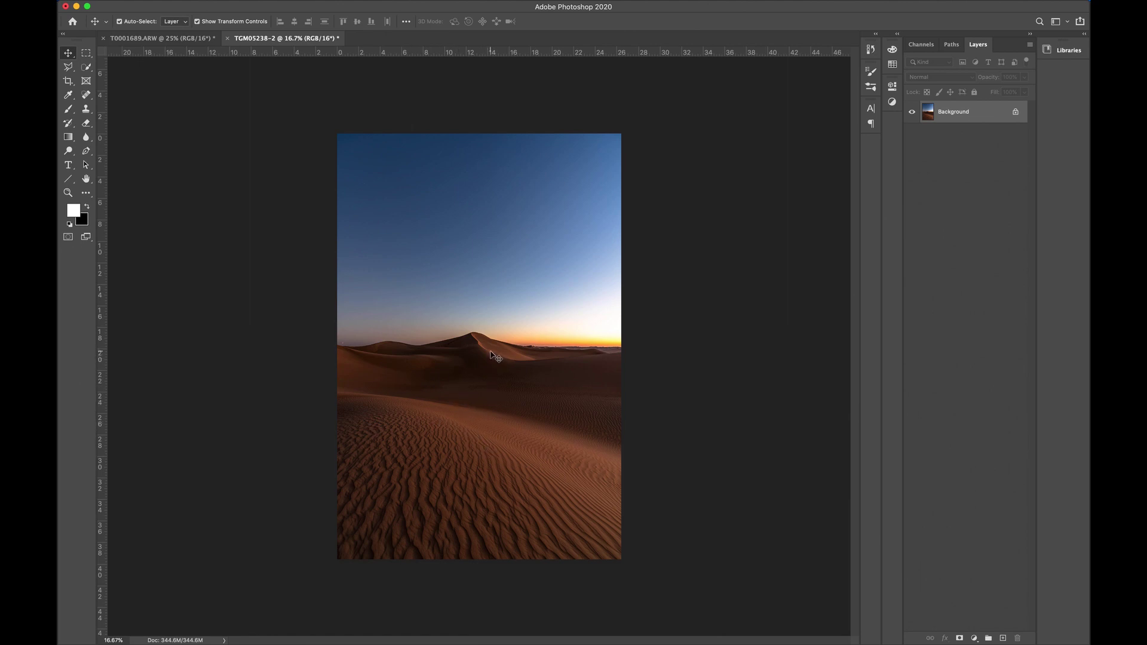
- Switch to the T0001689.ARW document showing the red sunset over the dark tower
{"action": "left_click", "coordinate": [161, 39]}
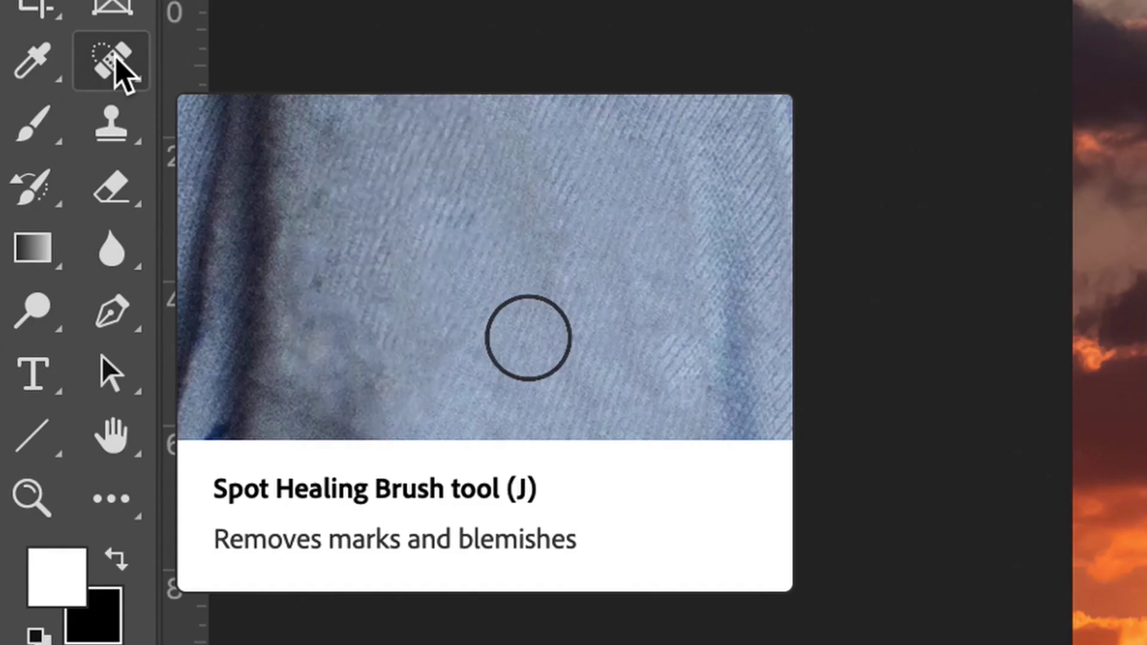
- Paint out the antenna pole above the tower with the Spot Healing Brush
{"action": "left_click", "coordinate": [113, 71]}
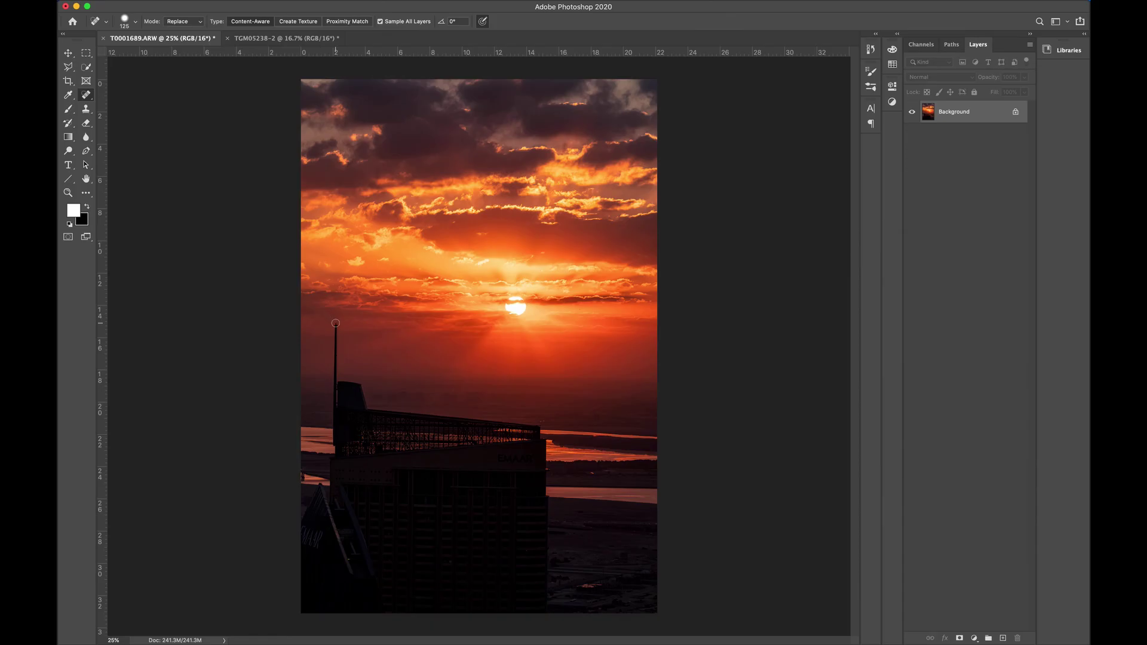
{"action": "left_click_drag", "start_coordinate": [335, 323], "coordinate": [335, 380]}
{"action": "left_click", "coordinate": [69, 55]}
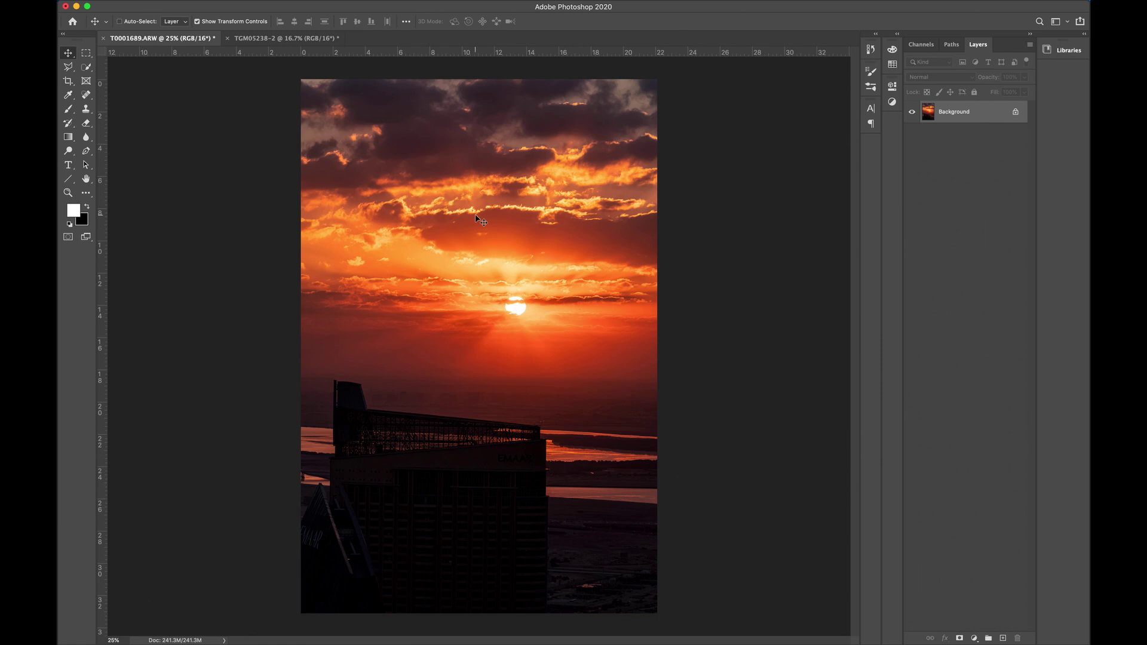
{"action": "key", "text": "super"}
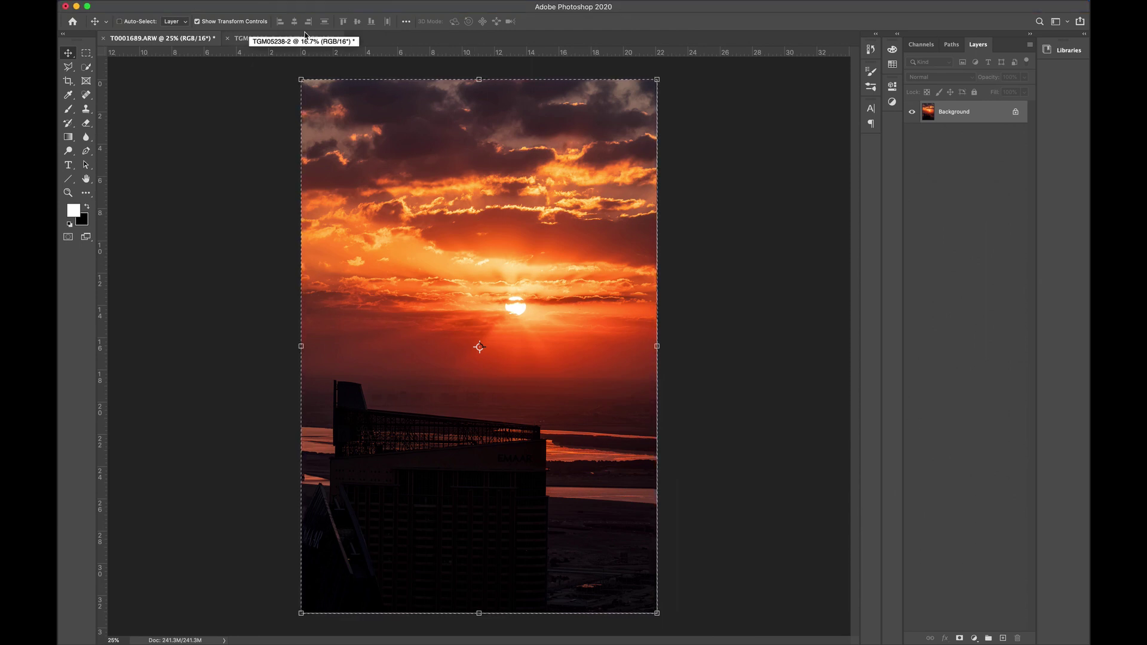
- Clear the selection and return to the TGM05238-2 desert dune document
{"action": "key", "text": "super+d"}
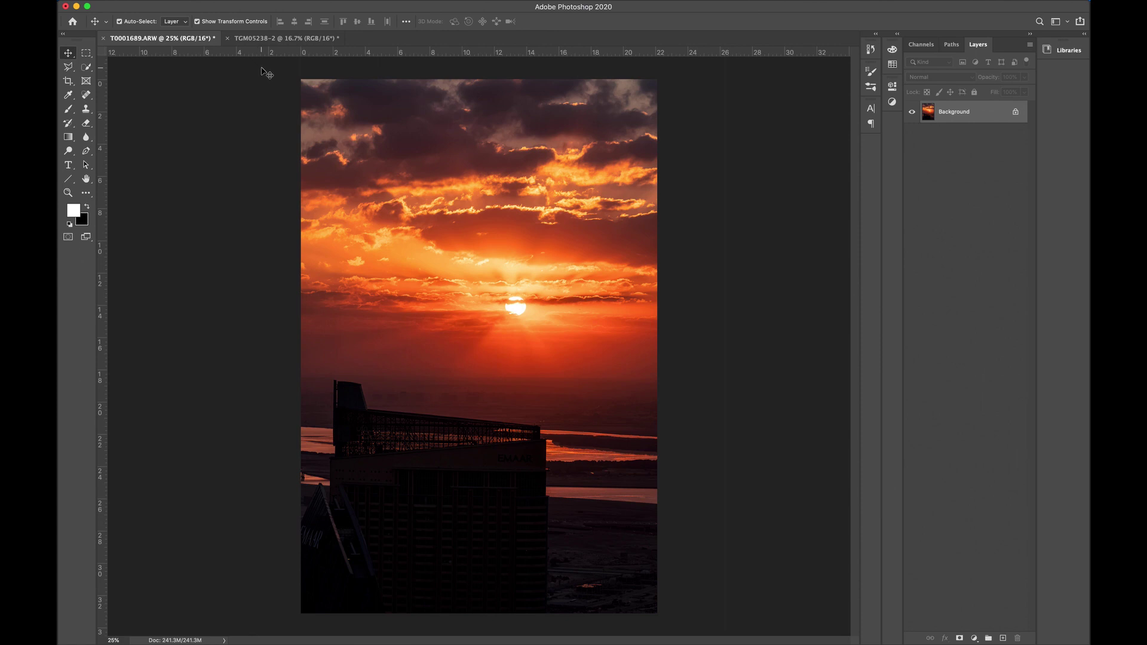
{"action": "left_click", "coordinate": [265, 39]}
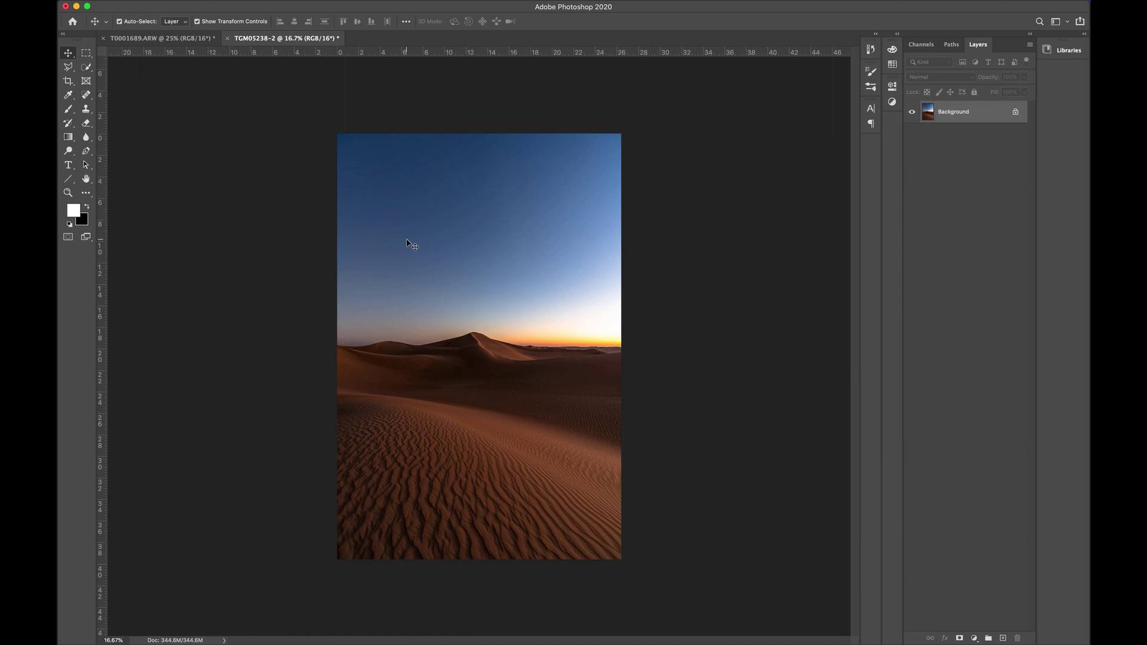
- Open Select and Mask on the dune photo, keeping the 36% red Overlay view
{"action": "mouse_move", "coordinate": [287, 6]}
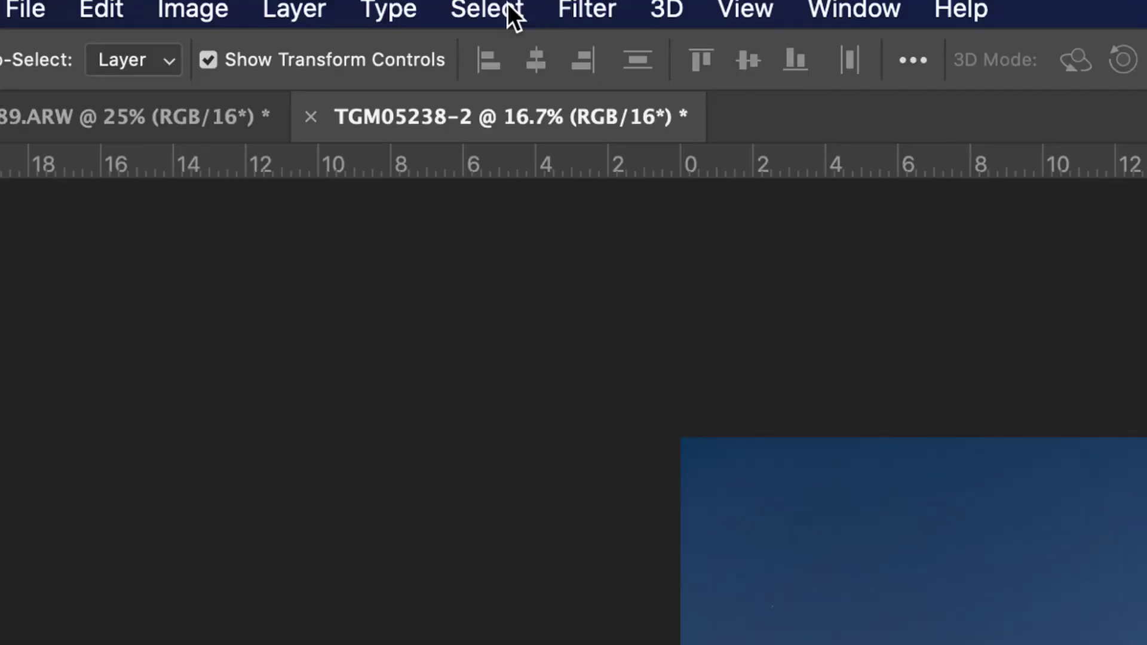
{"action": "left_click", "coordinate": [487, 8]}
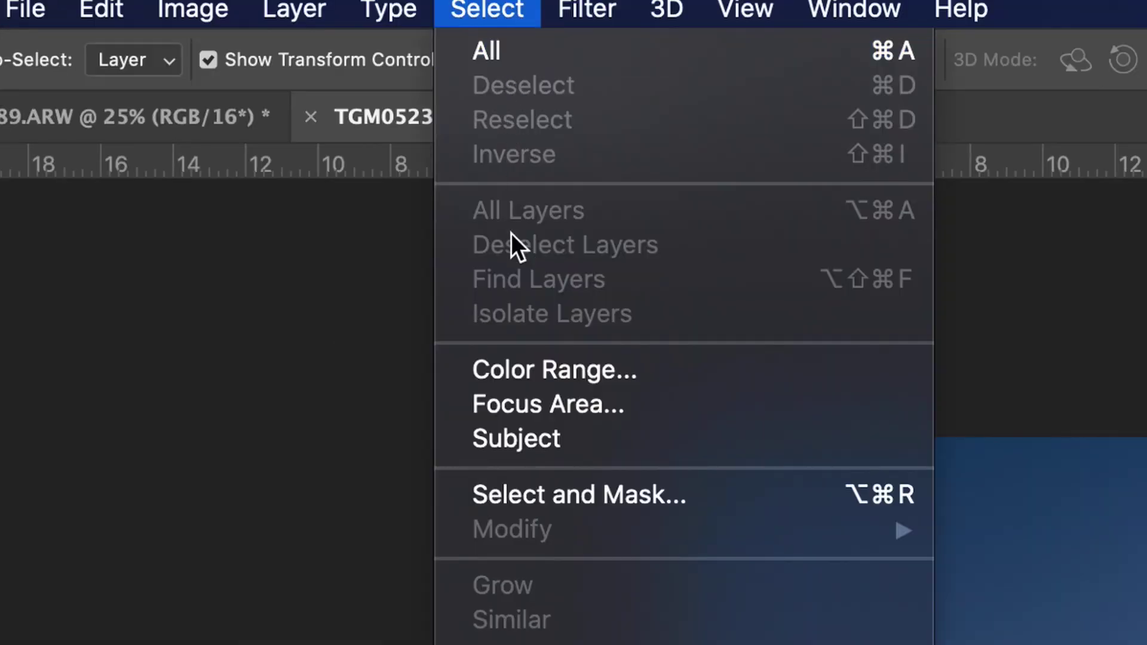
{"action": "left_click", "coordinate": [545, 499]}
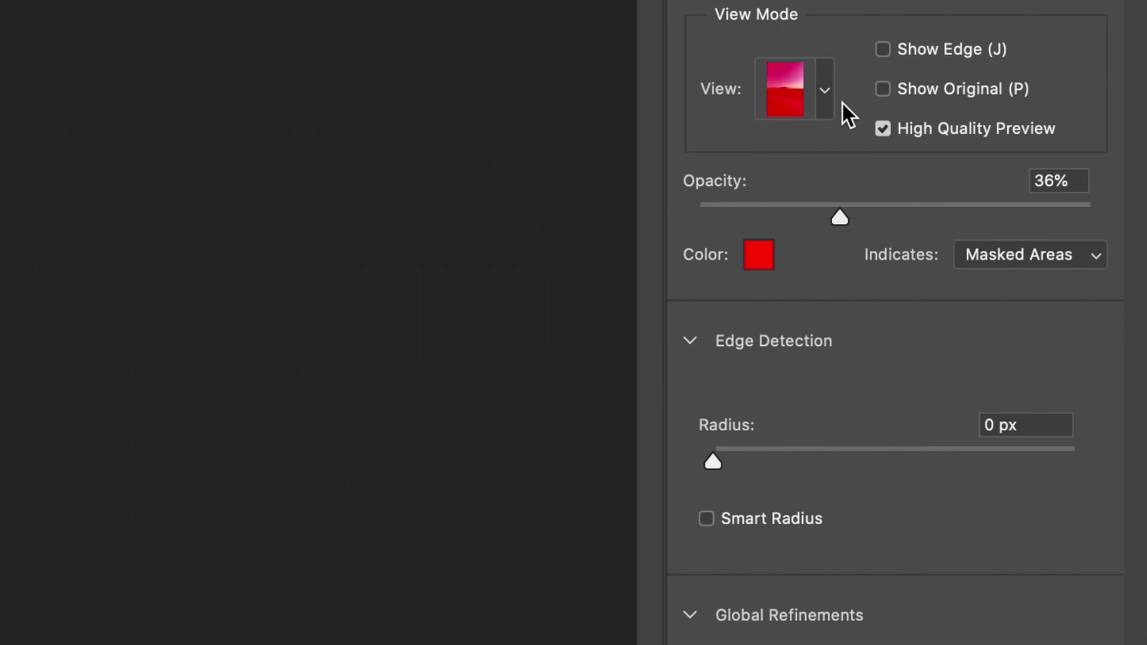
{"action": "left_click", "coordinate": [824, 91]}
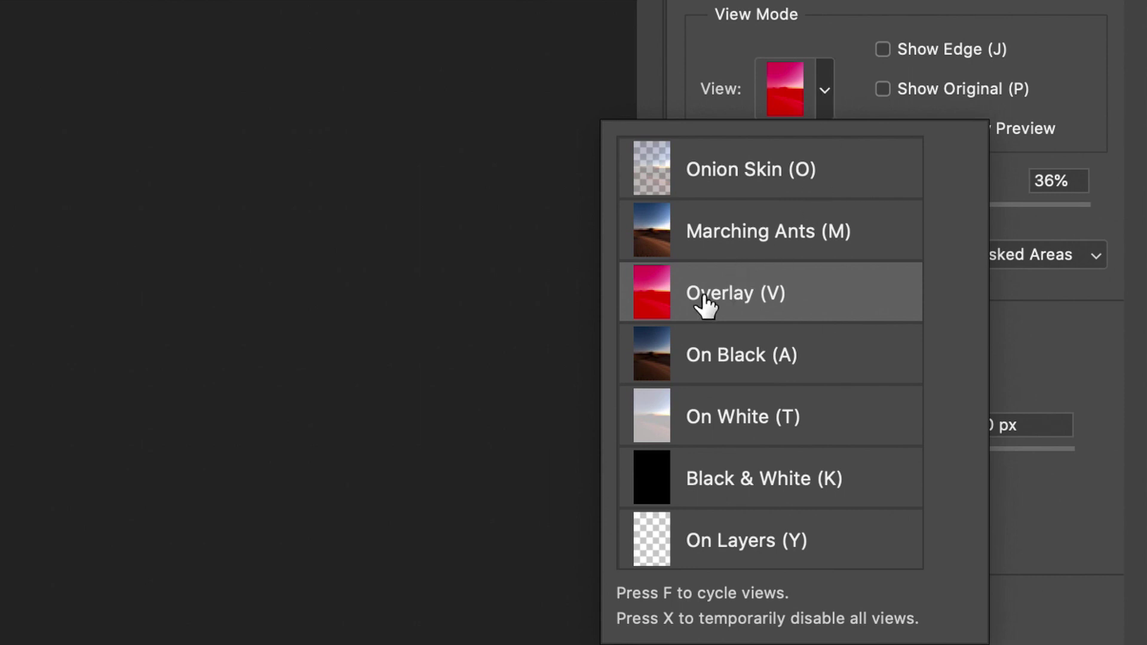
{"action": "left_click", "coordinate": [706, 24]}
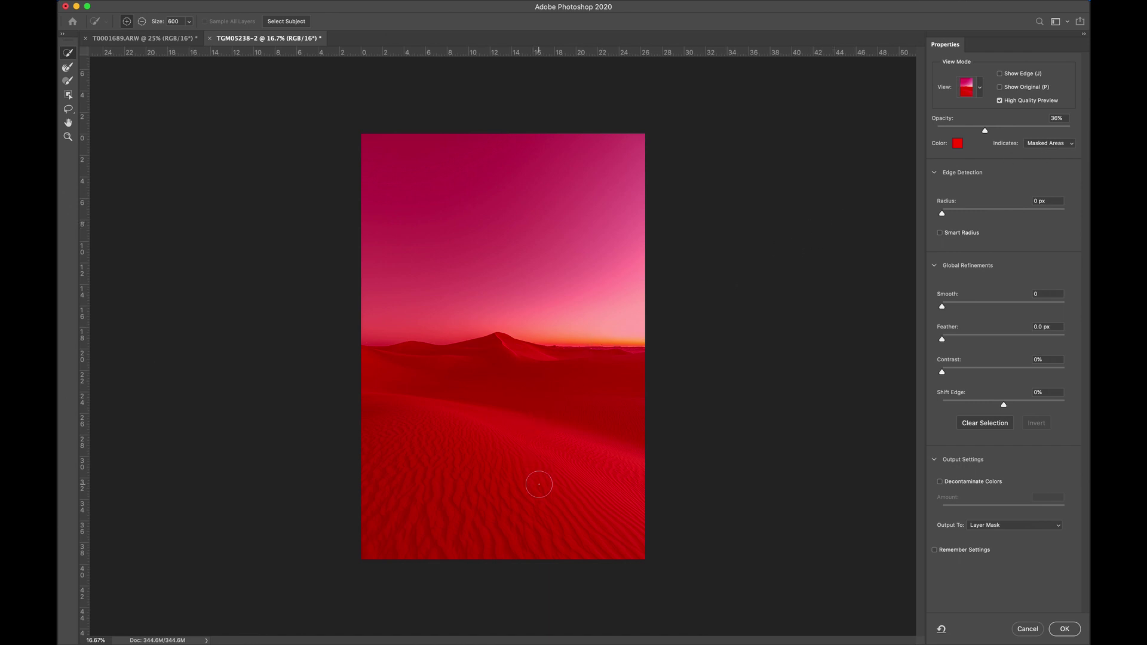
- Quick-select the dunes, tweak Smooth, Contrast and 0.7 px Feather, and output a sky-hiding layer mask
{"action": "left_click_drag", "start_coordinate": [556, 493], "coordinate": [429, 499]}
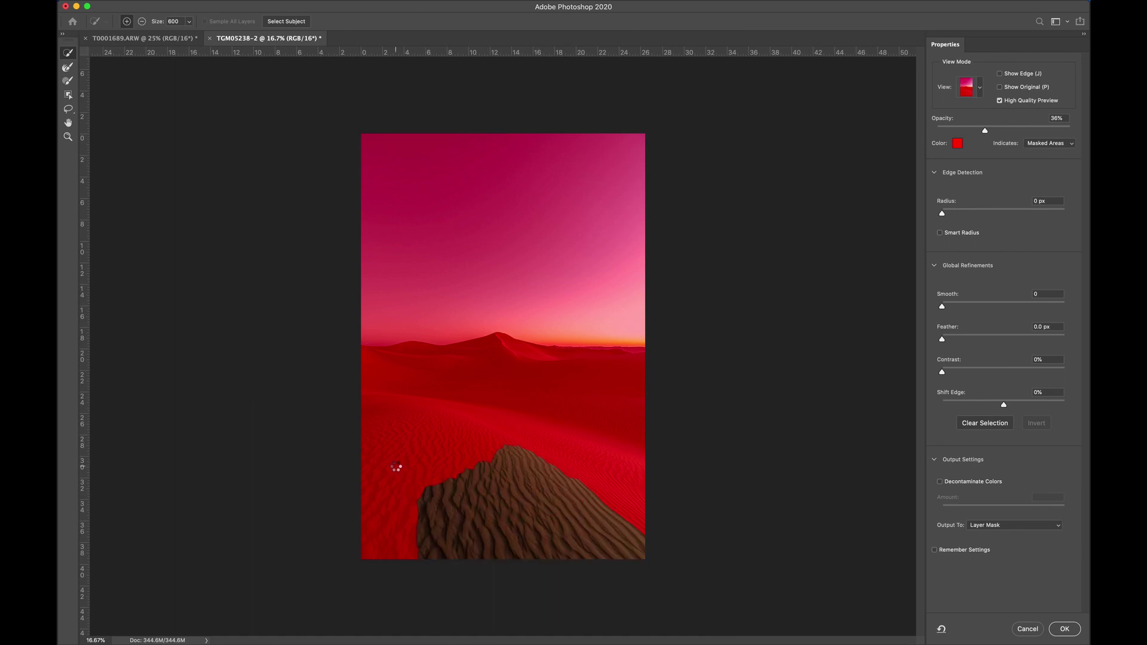
{"action": "left_click_drag", "start_coordinate": [387, 448], "coordinate": [507, 392]}
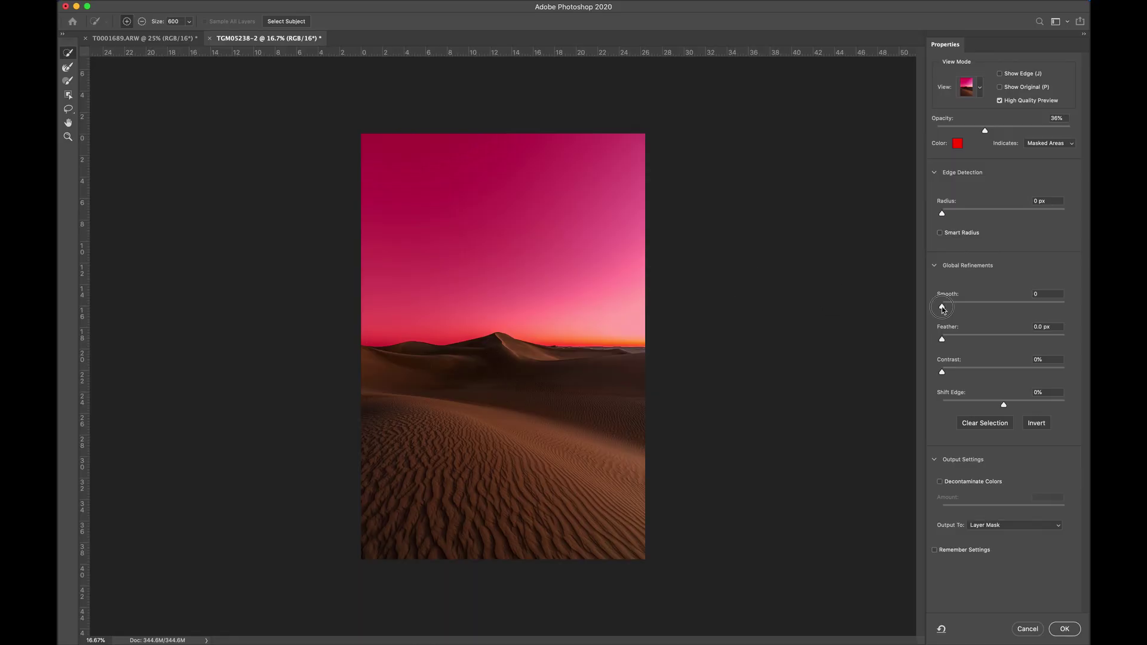
{"action": "left_click_drag", "start_coordinate": [942, 307], "coordinate": [946, 375]}
{"action": "left_click_drag", "start_coordinate": [947, 375], "coordinate": [946, 375]}
{"action": "left_click_drag", "start_coordinate": [947, 338], "coordinate": [949, 338]}
{"action": "left_click", "coordinate": [1064, 629]}
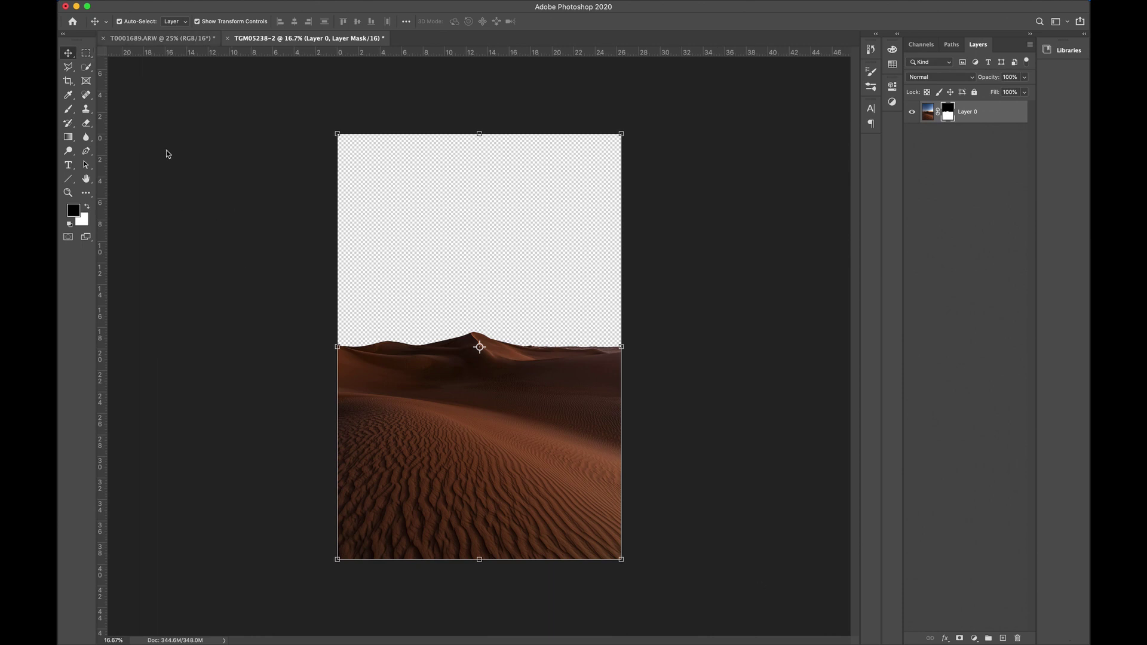
{"action": "left_click", "coordinate": [210, 185]}
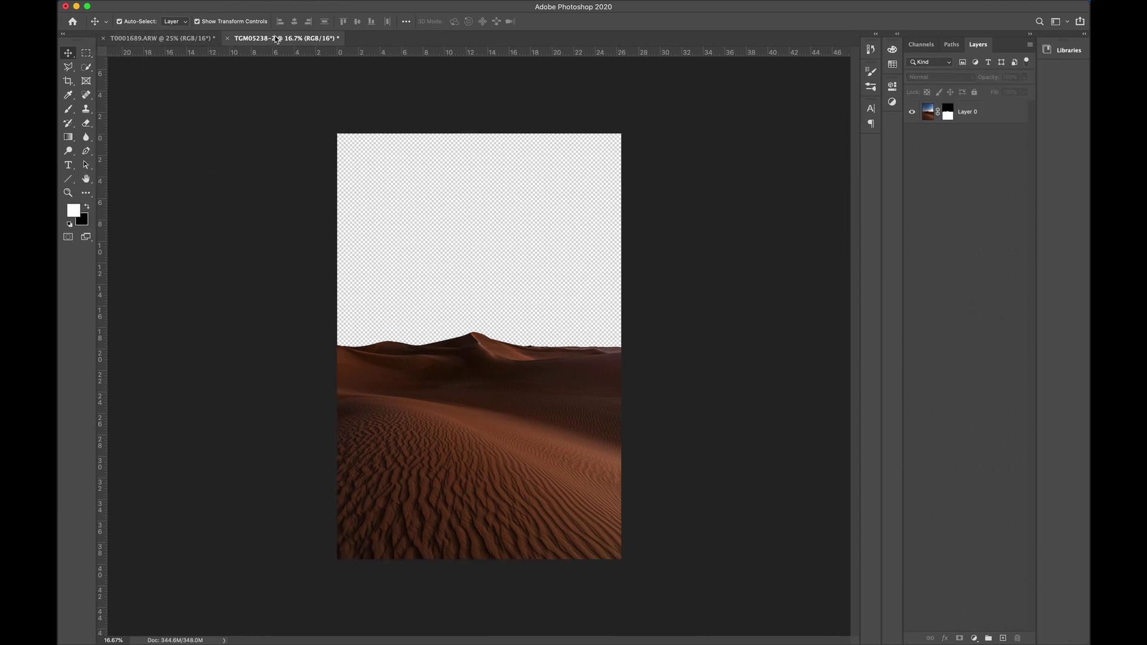
- Copy the entire T0001689.ARW sunset and paste it into TGM05238-2 as Layer 1
{"action": "left_click", "coordinate": [160, 38]}
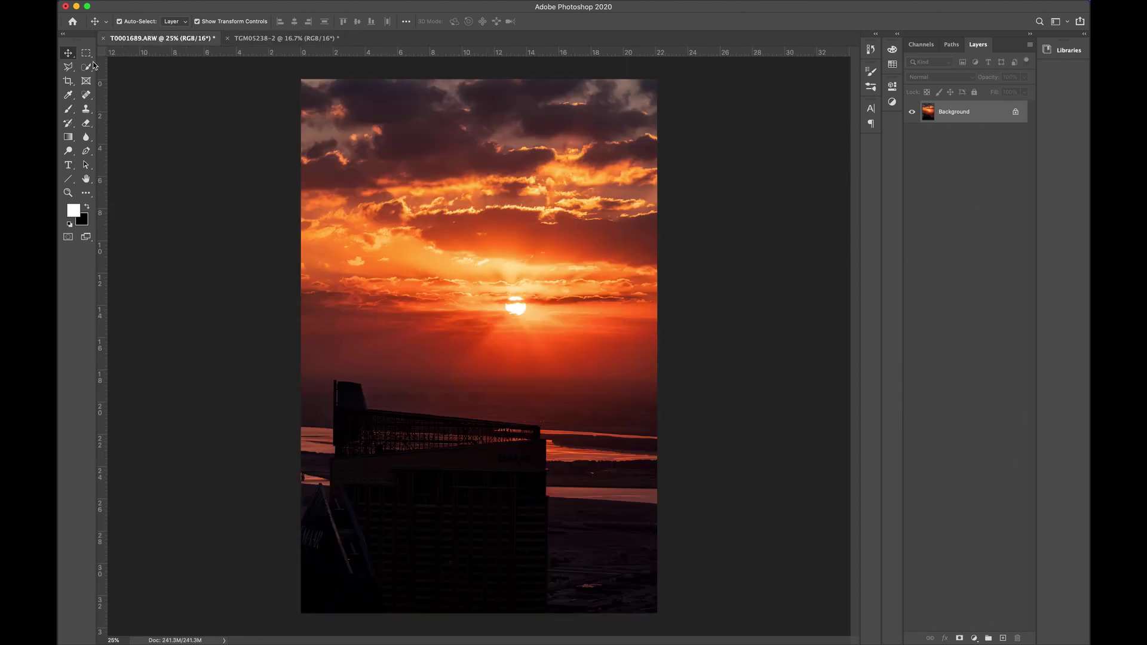
{"action": "key", "text": "super+a"}
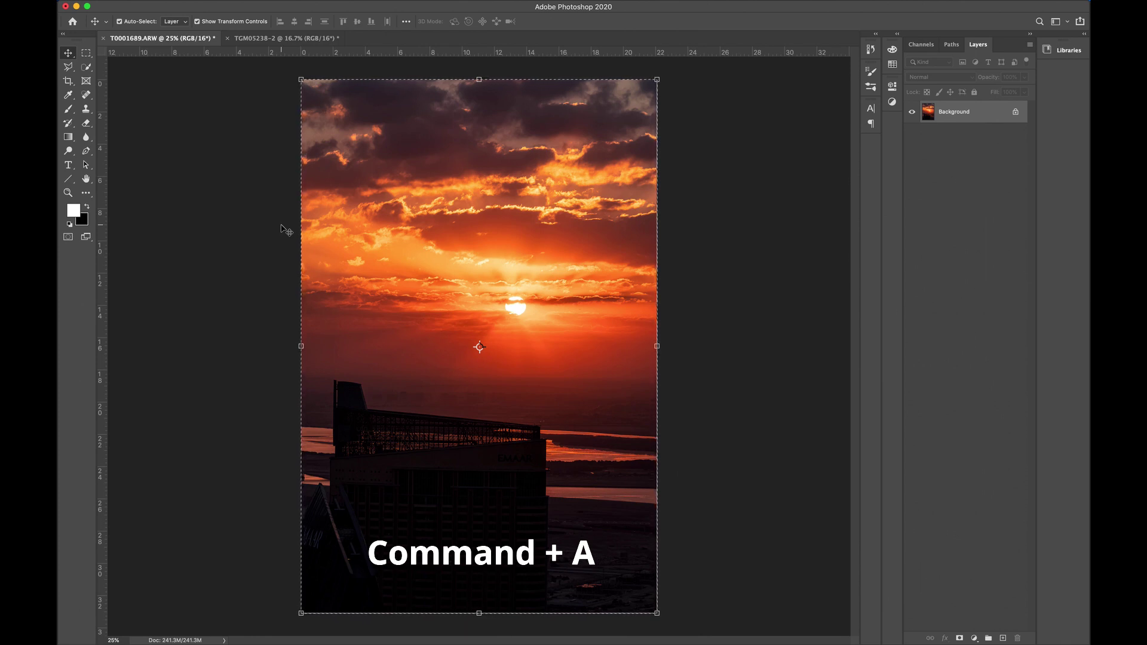
{"action": "key", "text": "super+c"}
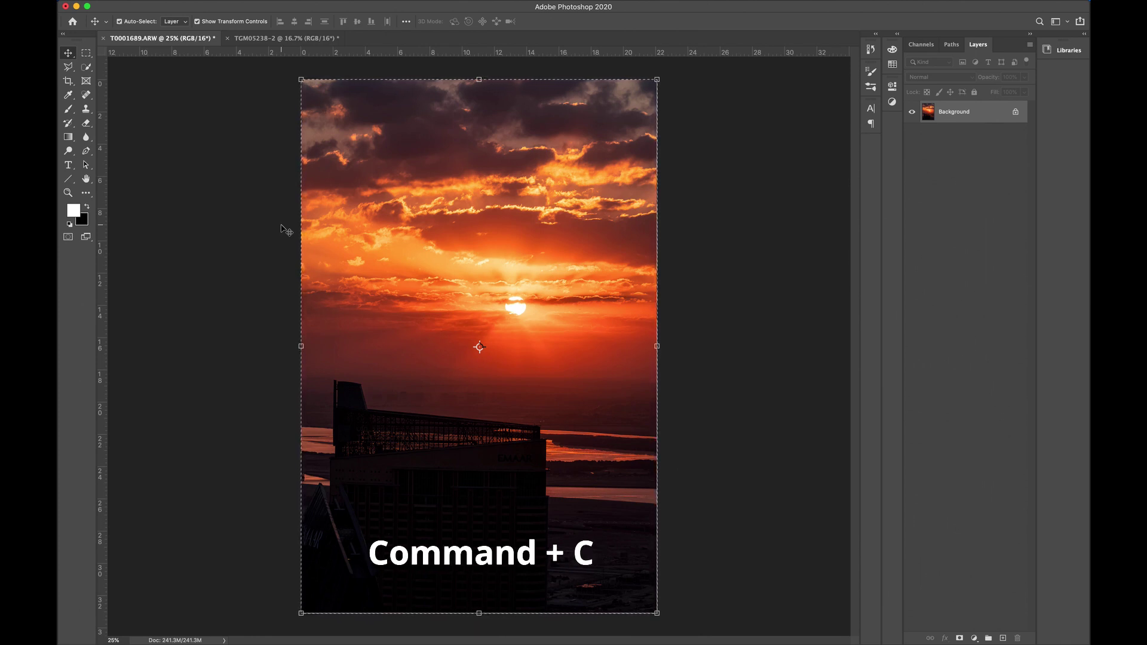
{"action": "left_click", "coordinate": [286, 38]}
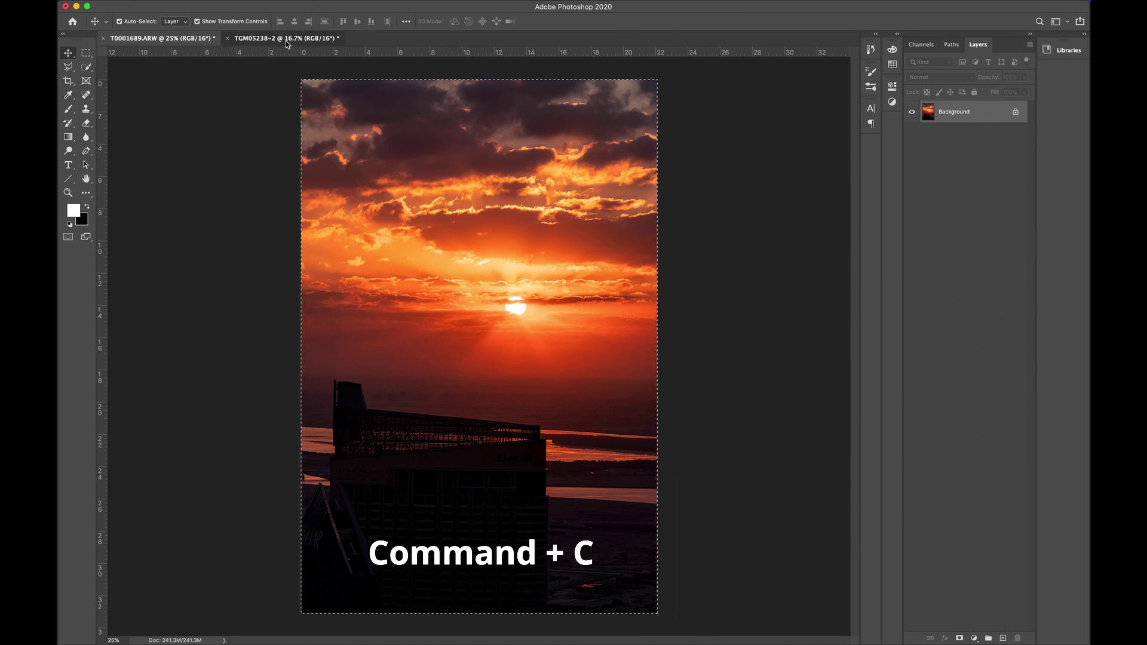
{"action": "key", "text": "super+v"}
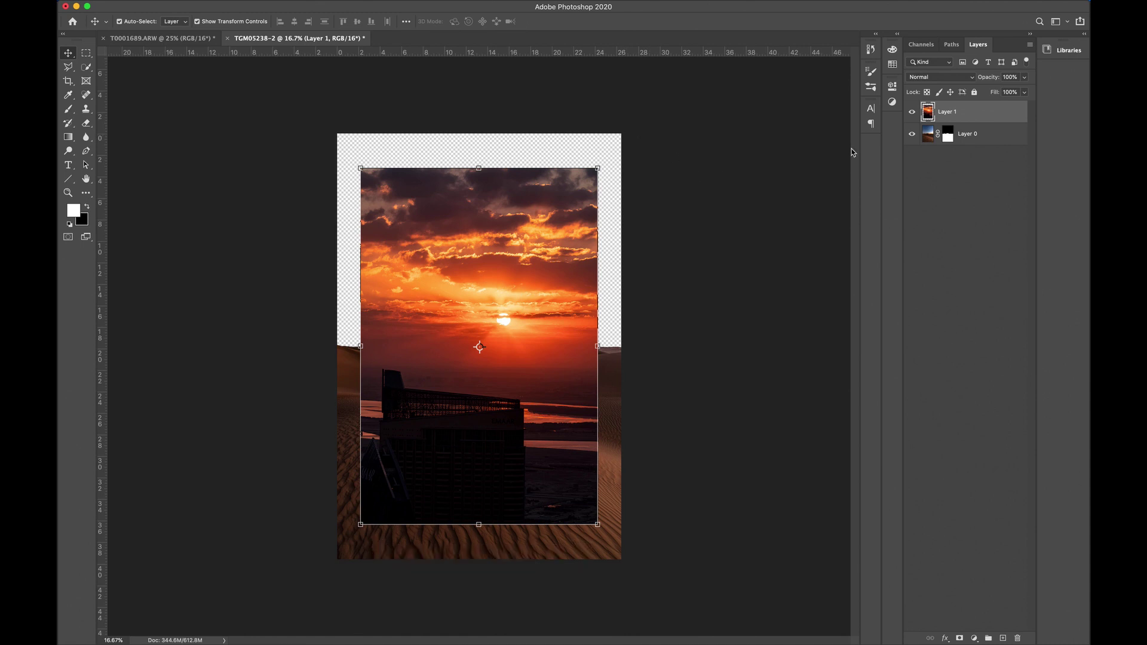
- Place the sunset beneath Layer 0 and scale it to 142.22%, centring the sun above the dune peak
{"action": "left_click_drag", "start_coordinate": [976, 118], "coordinate": [966, 155]}
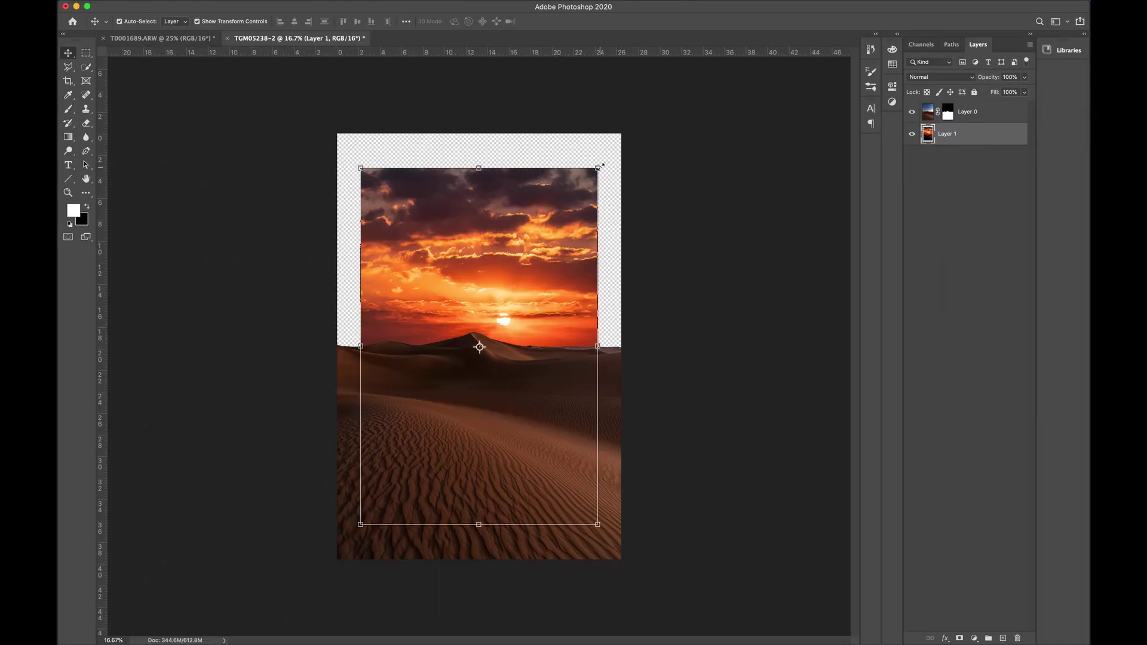
{"action": "left_click_drag", "start_coordinate": [599, 167], "coordinate": [637, 138]}
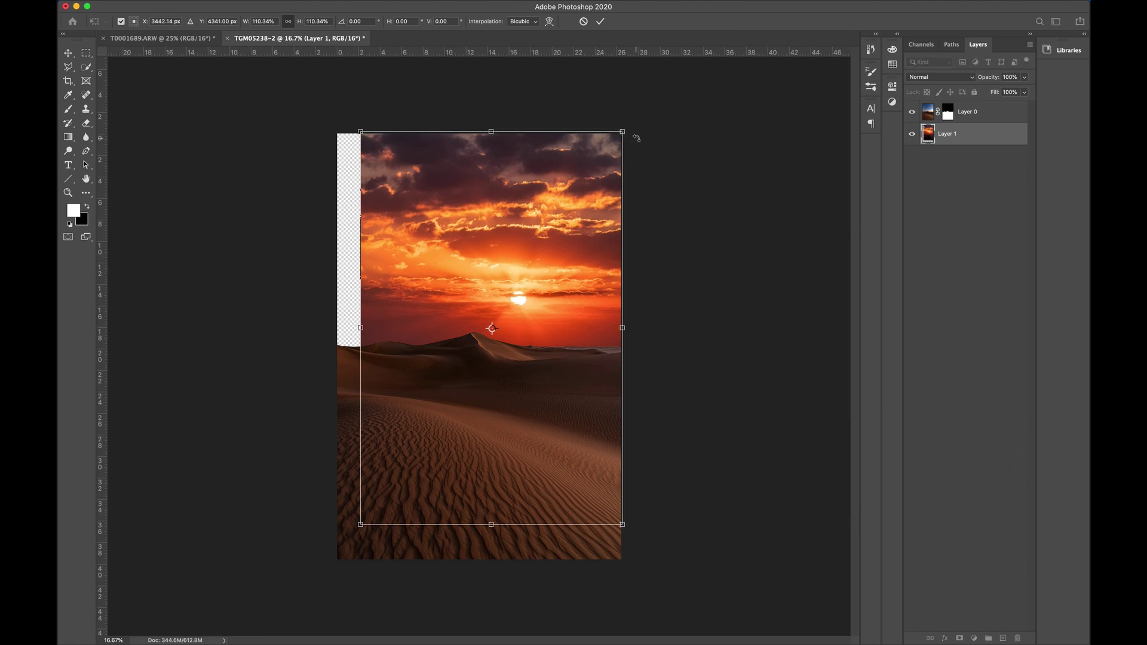
{"action": "left_click_drag", "start_coordinate": [360, 131], "coordinate": [311, 113]}
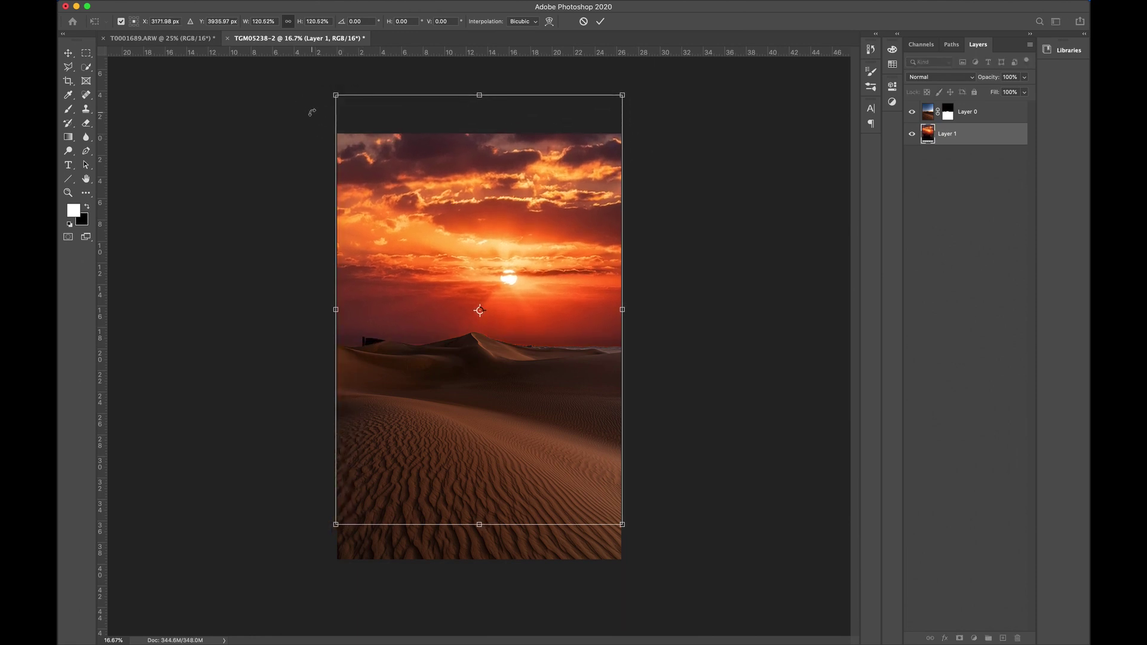
{"action": "mouse_move", "coordinate": [524, 217]}
{"action": "left_mouse_down"}
{"action": "mouse_move", "coordinate": [512, 238]}
{"action": "mouse_move", "coordinate": [523, 238]}
{"action": "left_mouse_up"}
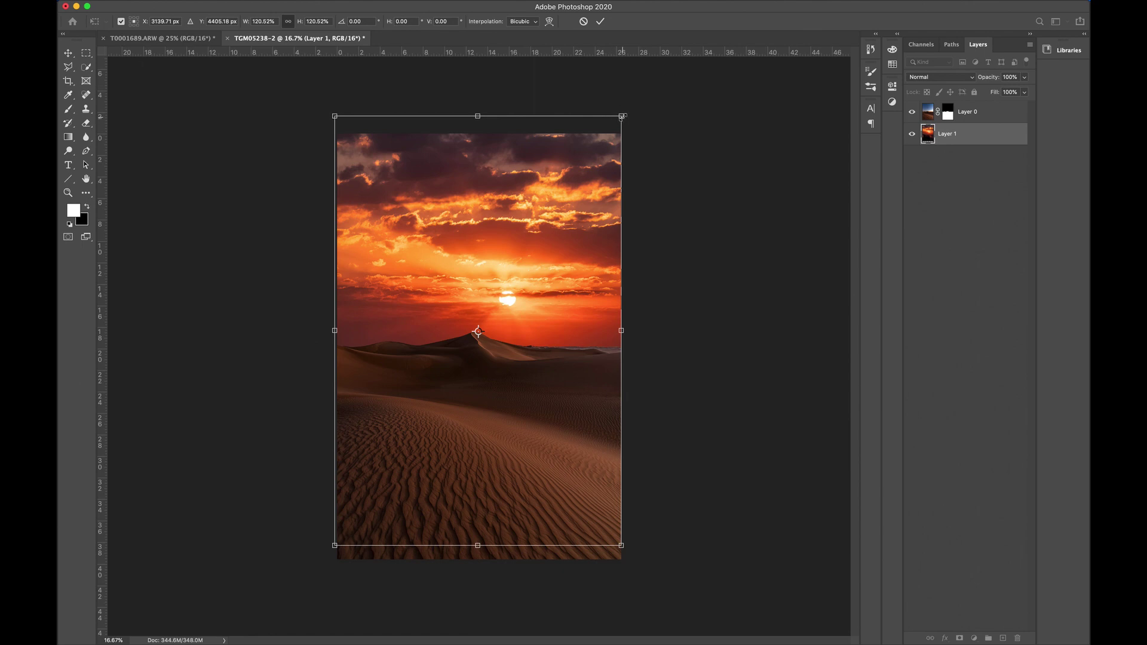
{"action": "left_click_drag", "start_coordinate": [621, 116], "coordinate": [651, 96]}
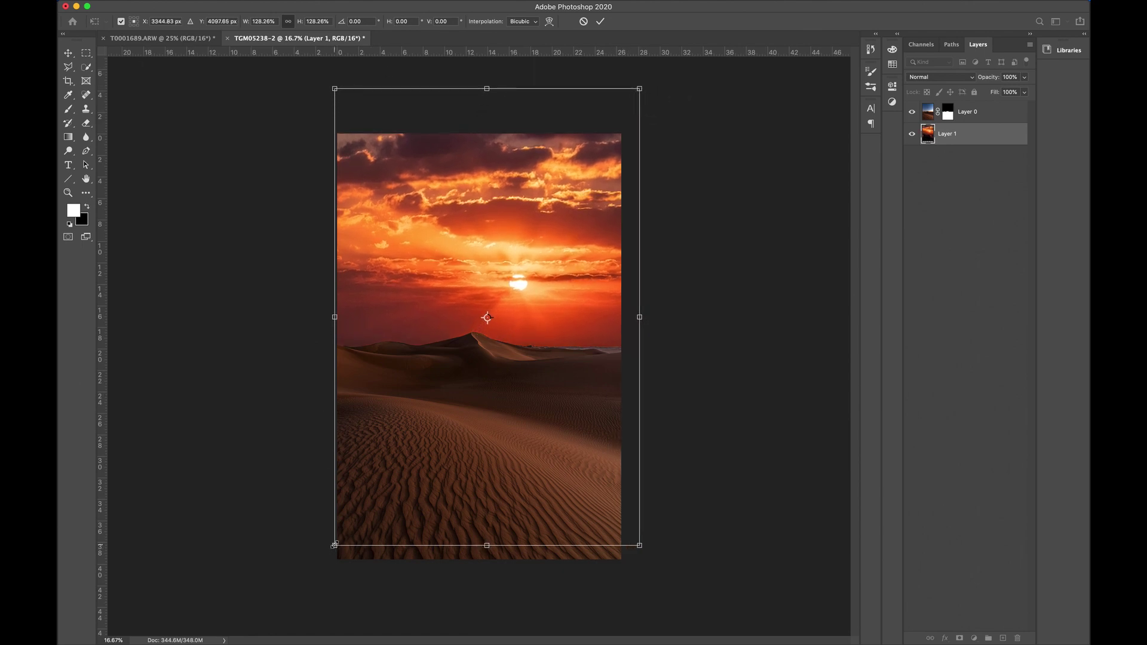
{"action": "left_click_drag", "start_coordinate": [334, 546], "coordinate": [278, 588]}
{"action": "left_click_drag", "start_coordinate": [403, 485], "coordinate": [414, 476]}
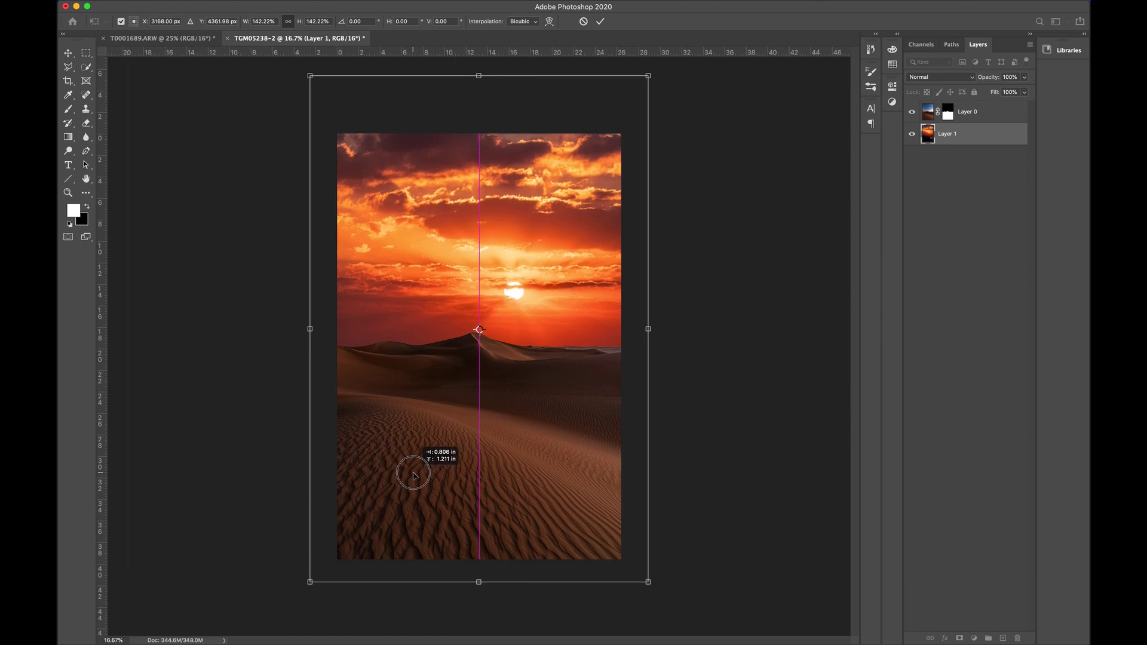
{"action": "left_click_drag", "start_coordinate": [415, 475], "coordinate": [414, 476]}
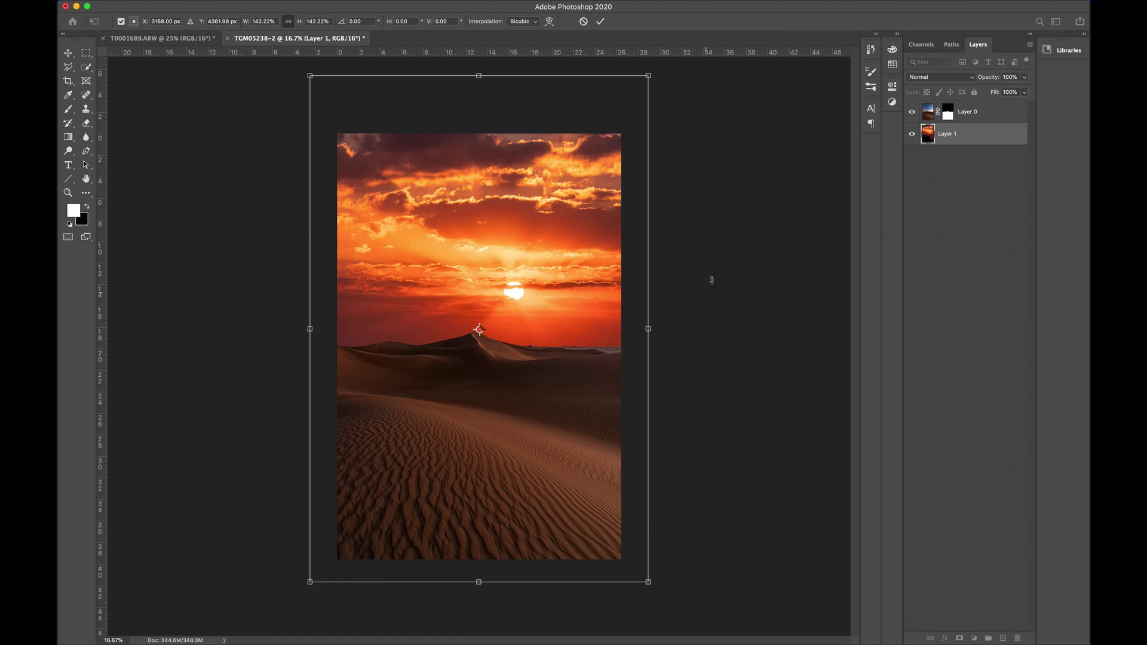
{"action": "key", "text": "Escape"}
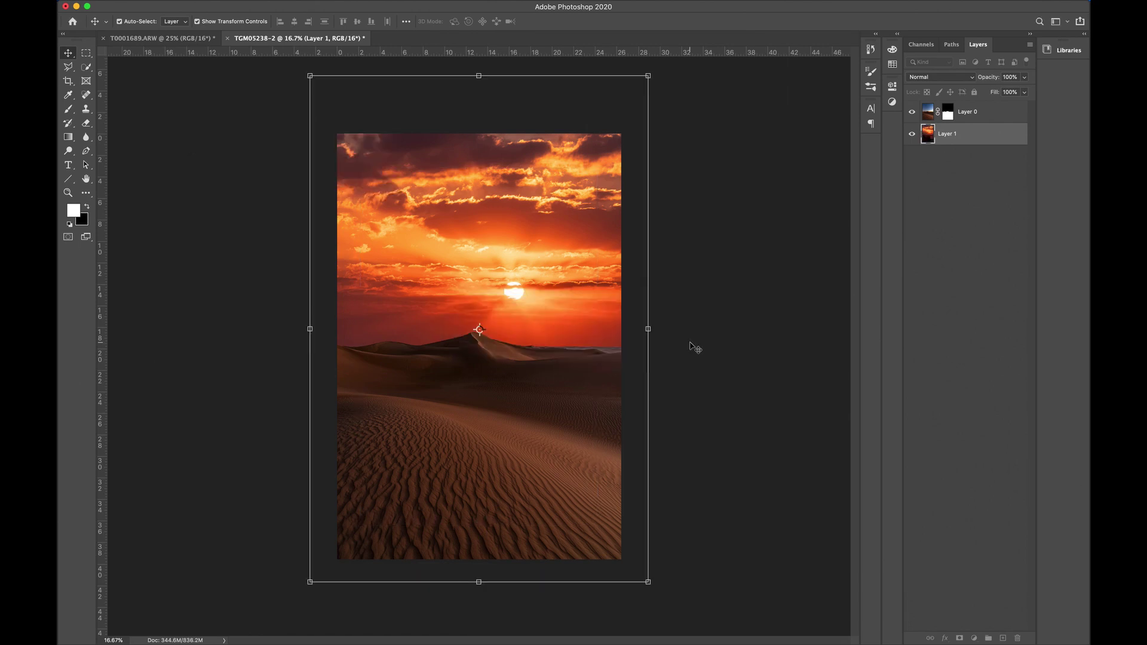
- Merge the sunset and masked dune layers into one Background layer with Layer > Flatten Image
{"action": "mouse_move", "coordinate": [411, 3]}
{"action": "left_click", "coordinate": [192, 7]}
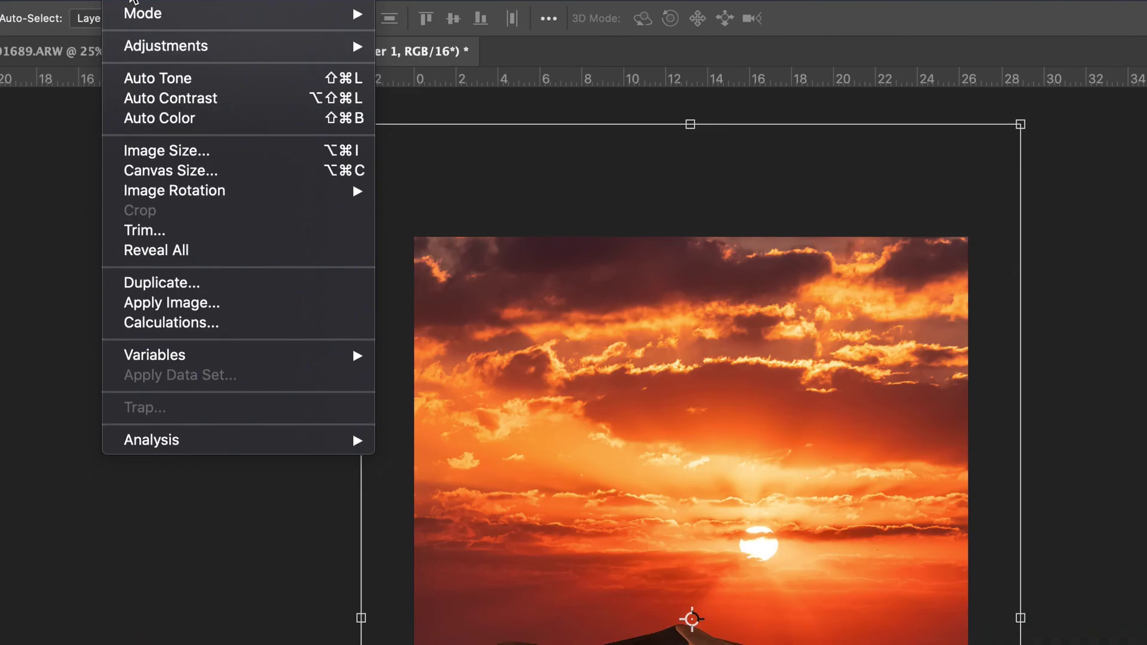
{"action": "mouse_move", "coordinate": [165, 6]}
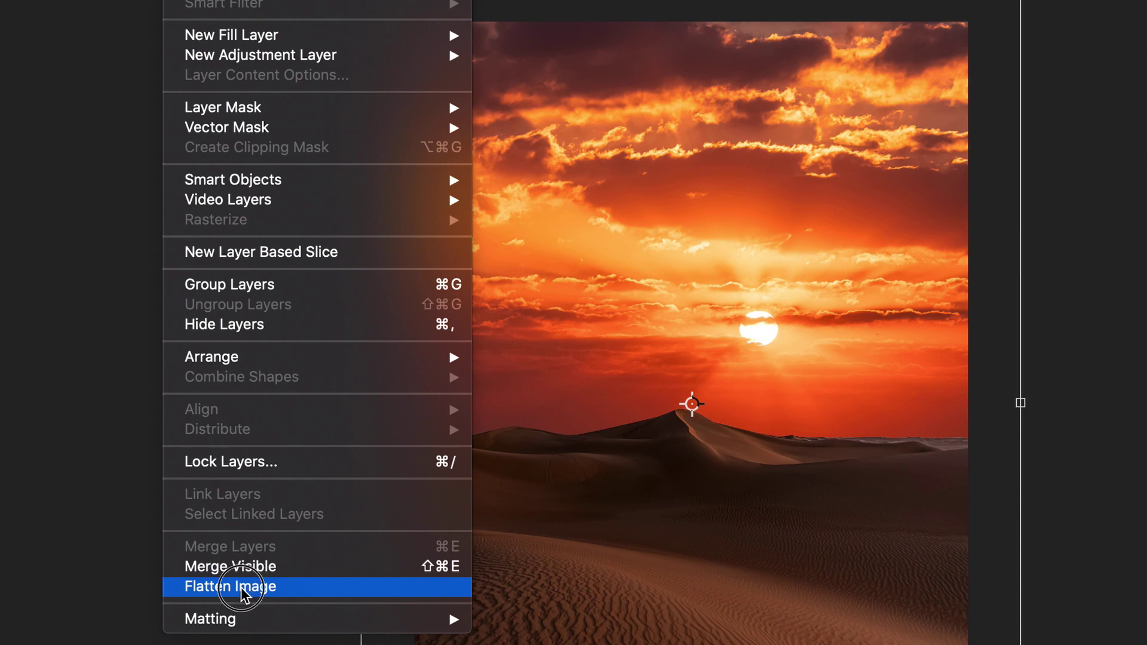
{"action": "left_click", "coordinate": [247, 588]}
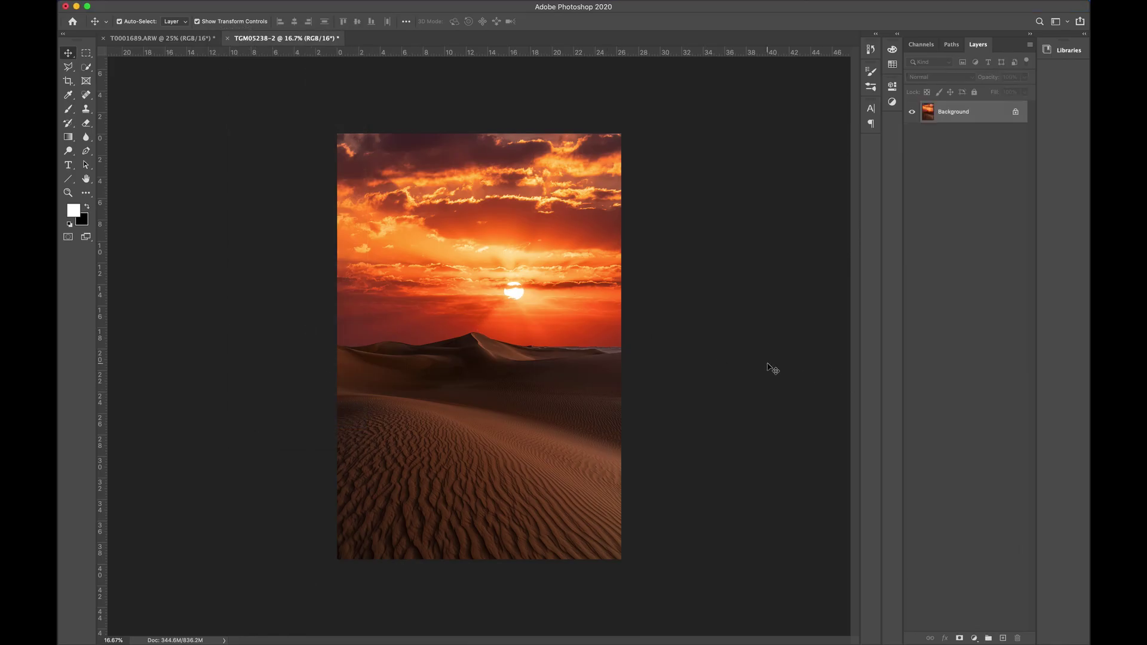